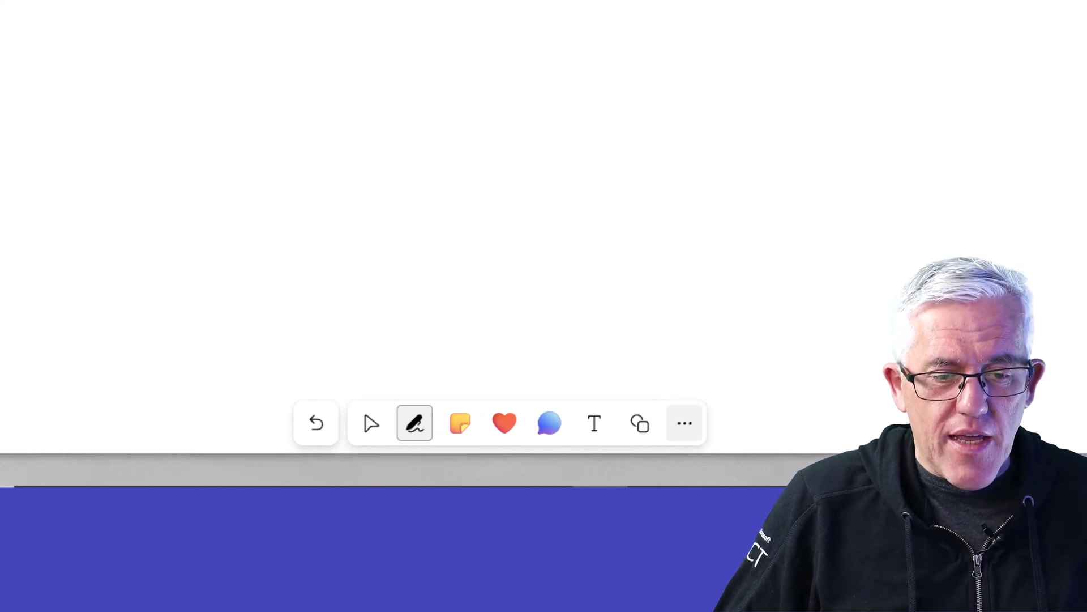
# Open the local document Workshop Tactics PDF from the Documents folder for insertion into the whiteboard
pyautogui.click(685, 423)
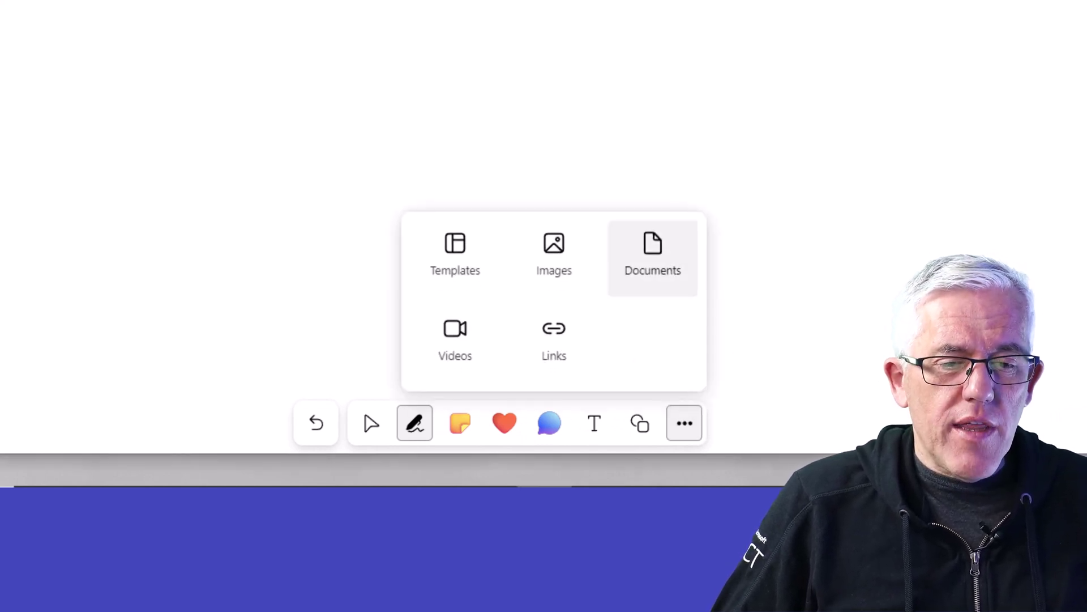
pyautogui.click(652, 258)
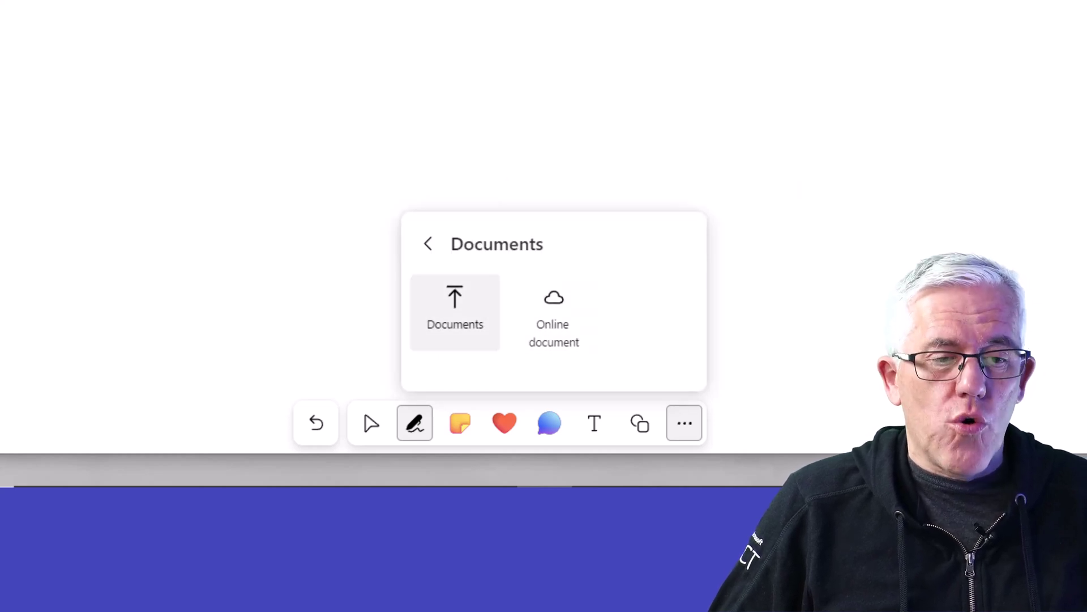
pyautogui.click(455, 309)
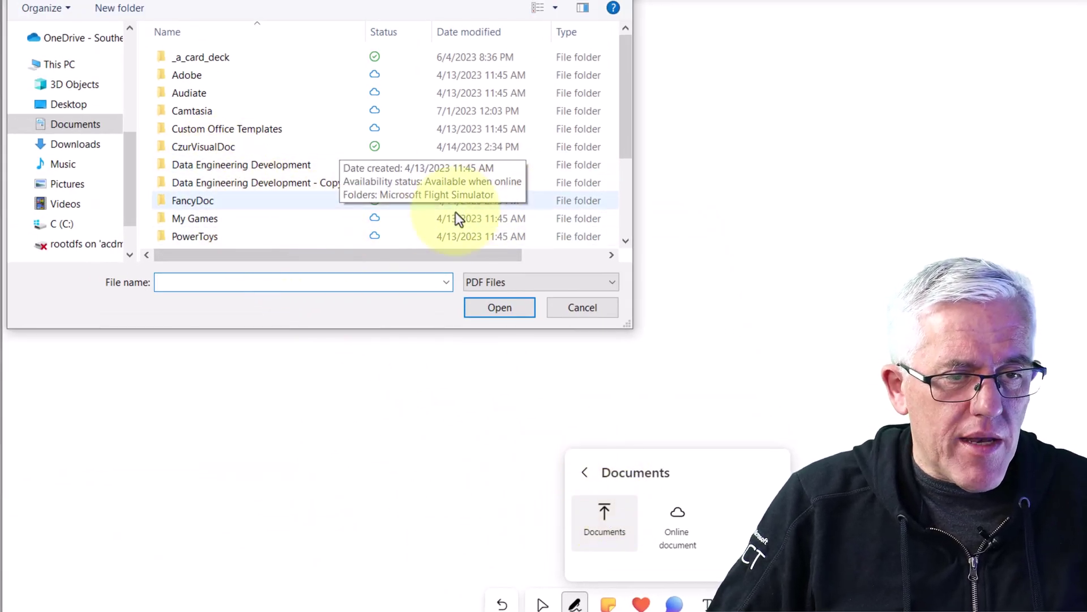
pyautogui.scroll(-2, 427, 172)
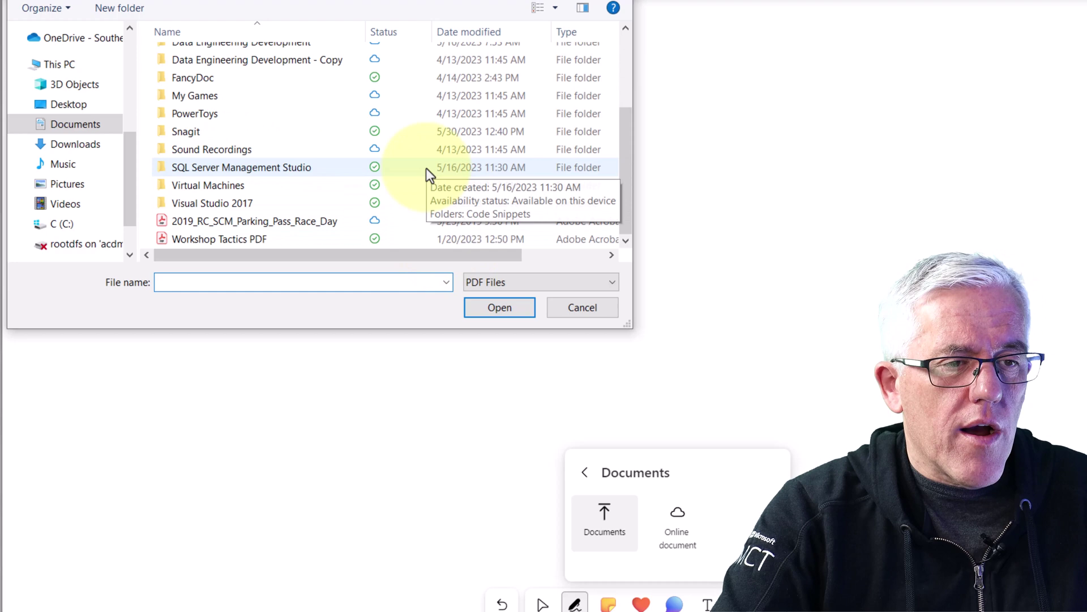
pyautogui.doubleClick(228, 240)
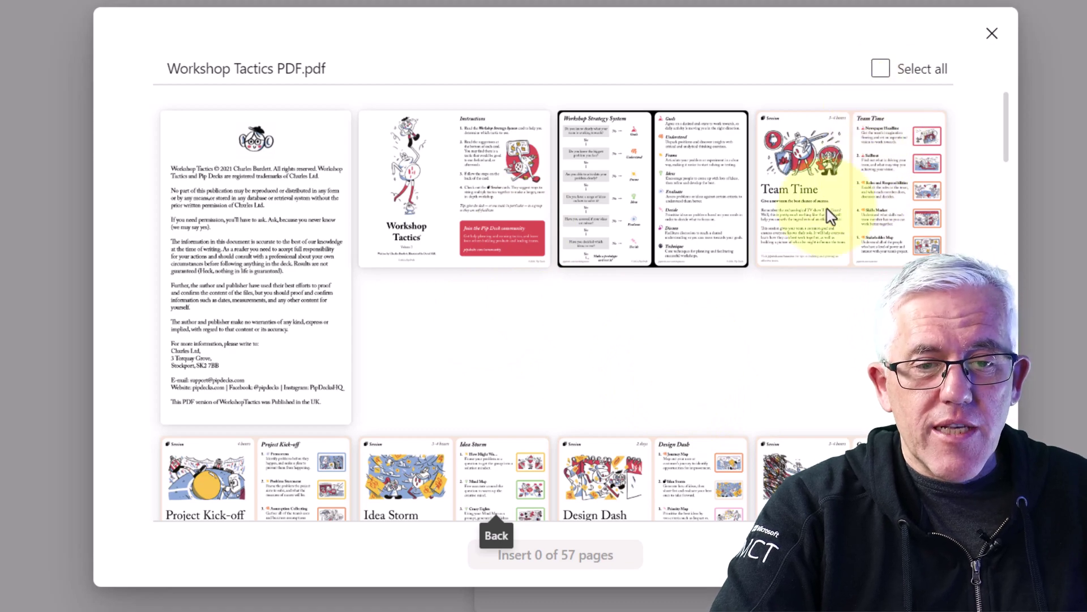
# Insert only the Get Unstuck page of the PDF onto the board
pyautogui.scroll(-2, 733, 280)
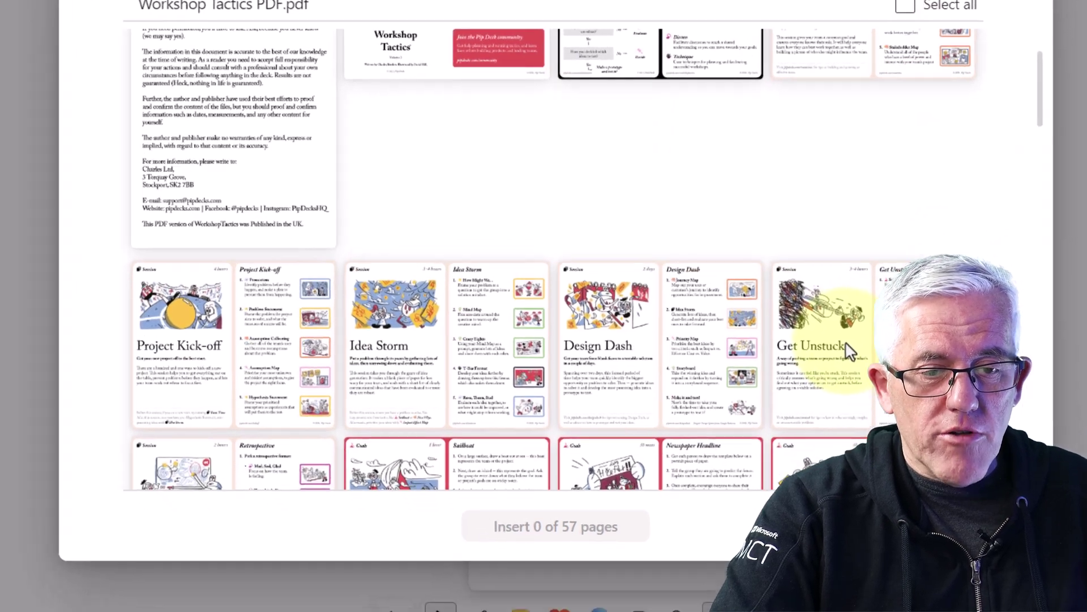
pyautogui.click(829, 371)
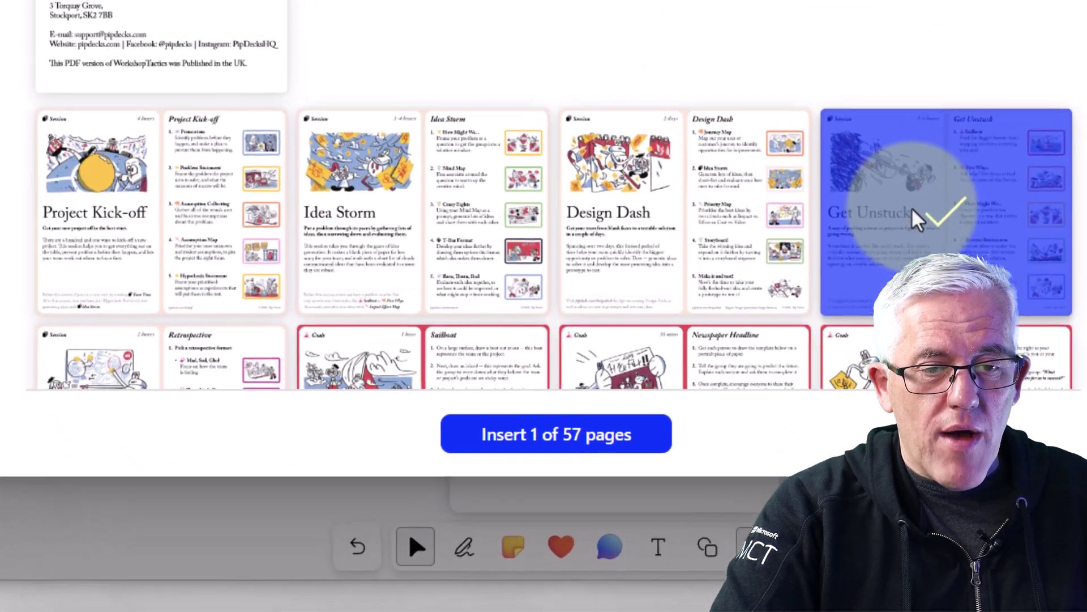
pyautogui.click(640, 445)
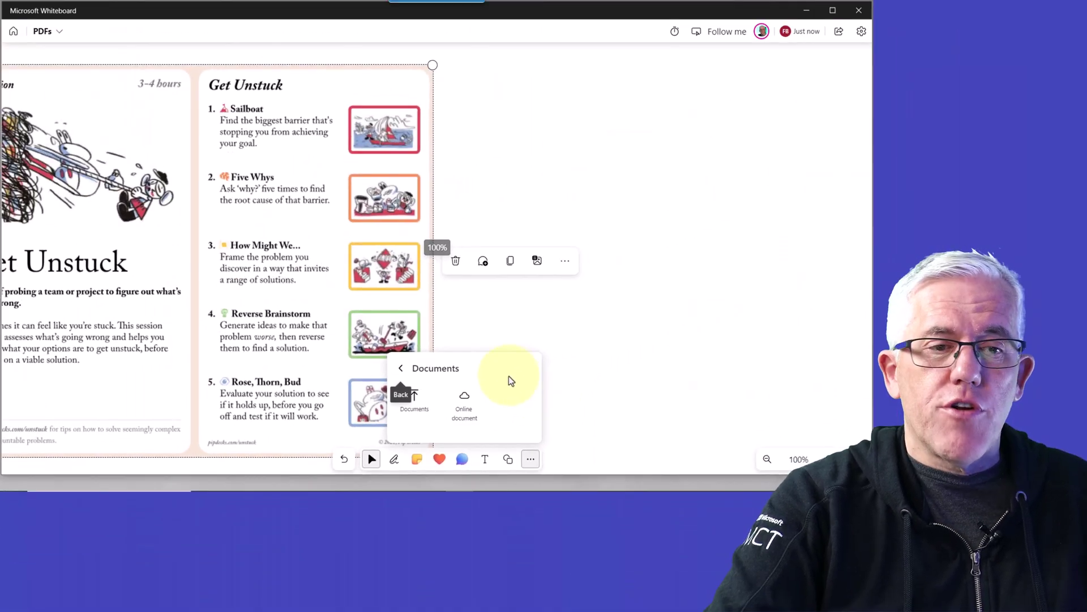
pyautogui.moveTo(588, 347); pyautogui.dragTo(793, 347)
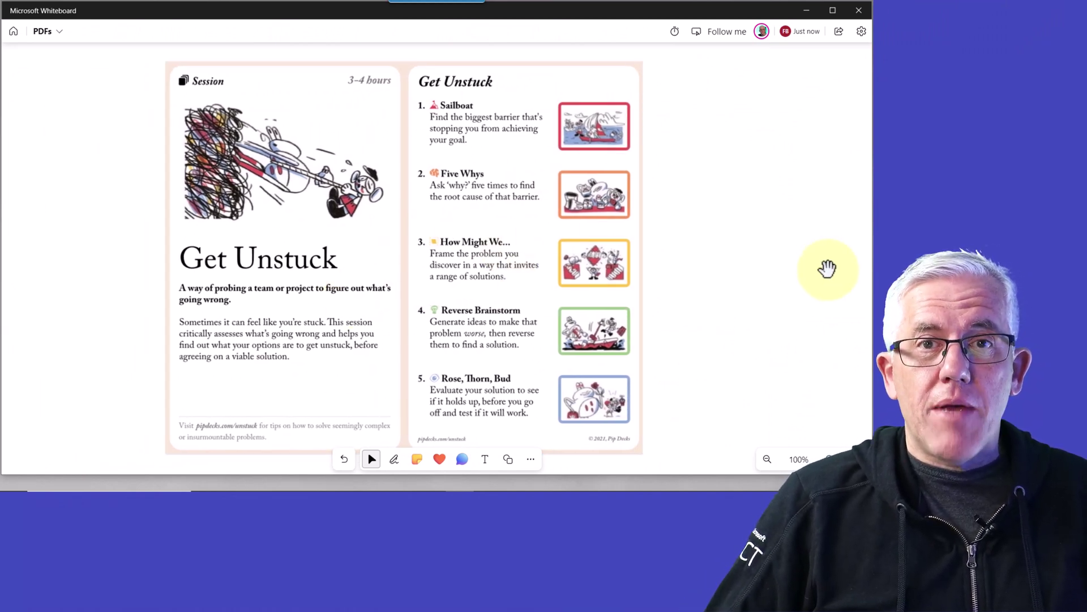
# Circle the Five Whys item on the inserted page with the black pen
pyautogui.hotkey('alt', 'w')
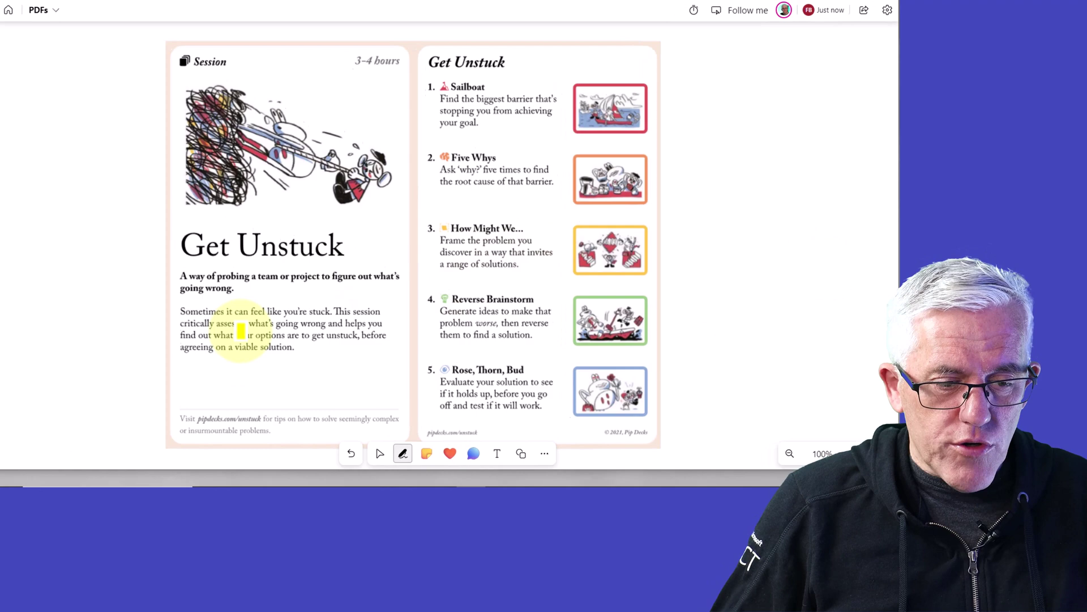
pyautogui.hotkey('alt', 'w')
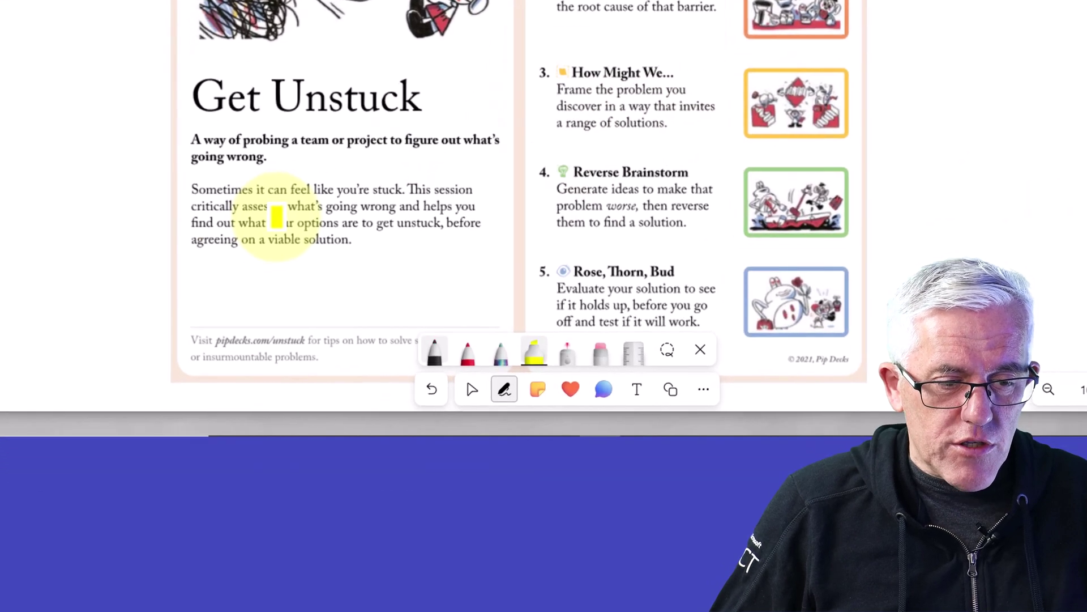
pyautogui.press('Return')
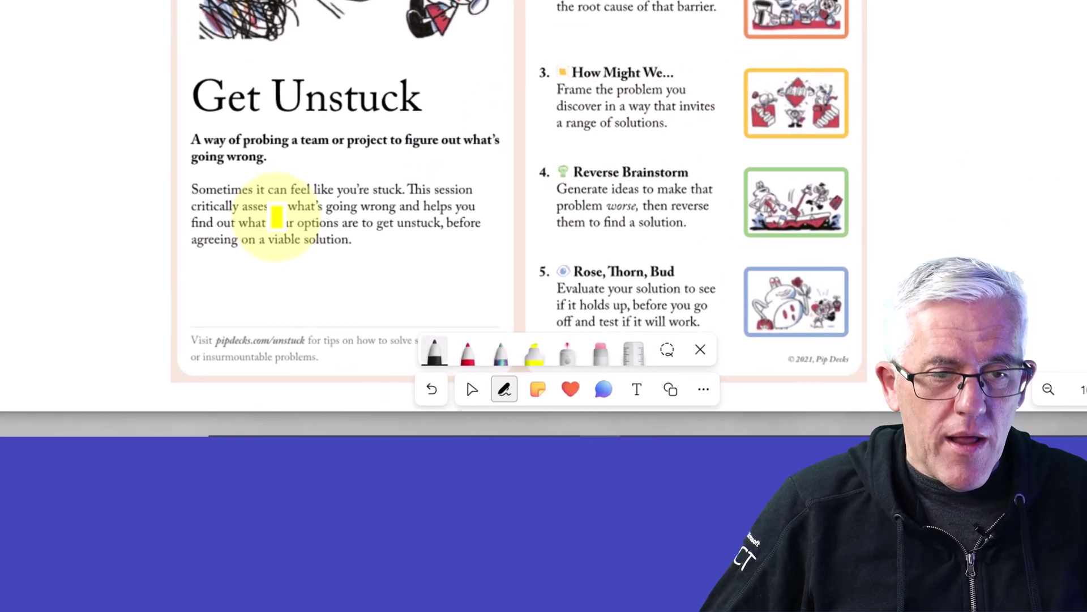
pyautogui.moveTo(491, 38)
pyautogui.mouseDown()
pyautogui.moveTo(497, 91)
pyautogui.moveTo(621, 98)
pyautogui.moveTo(584, 48)
pyautogui.mouseUp()
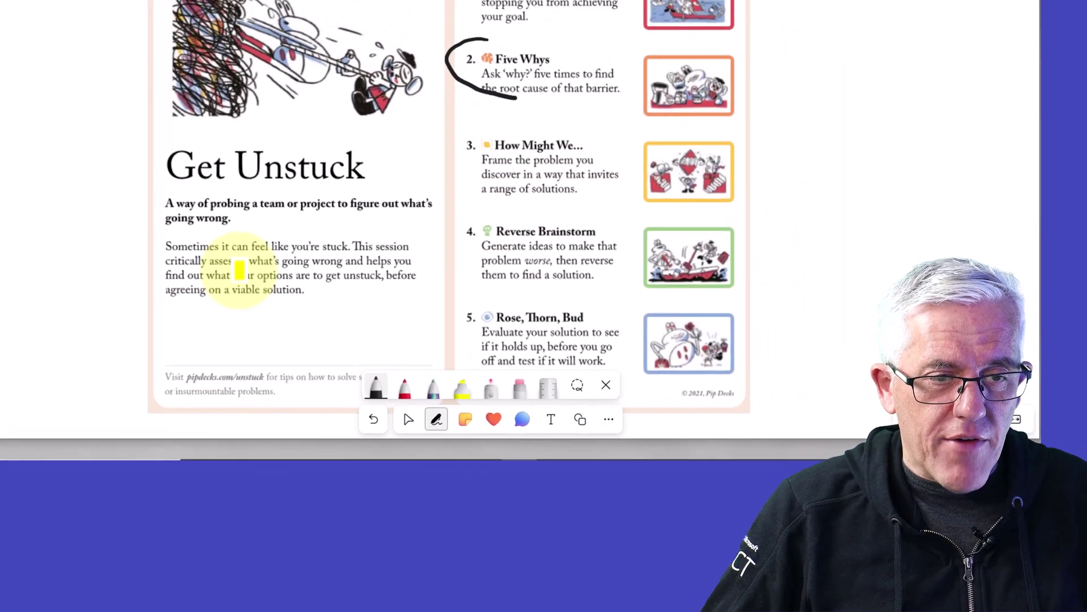
pyautogui.moveTo(508, 116); pyautogui.dragTo(425, 106)
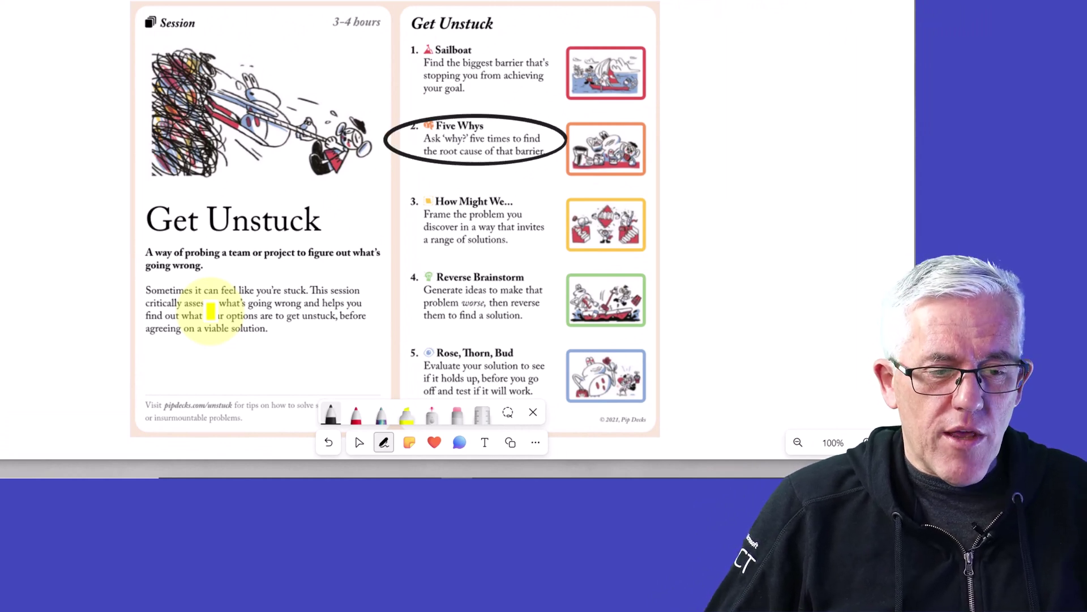
# Draw a red box around the Get Unstuck title and a red exclamation mark beside the Five Whys item
pyautogui.click(355, 414)
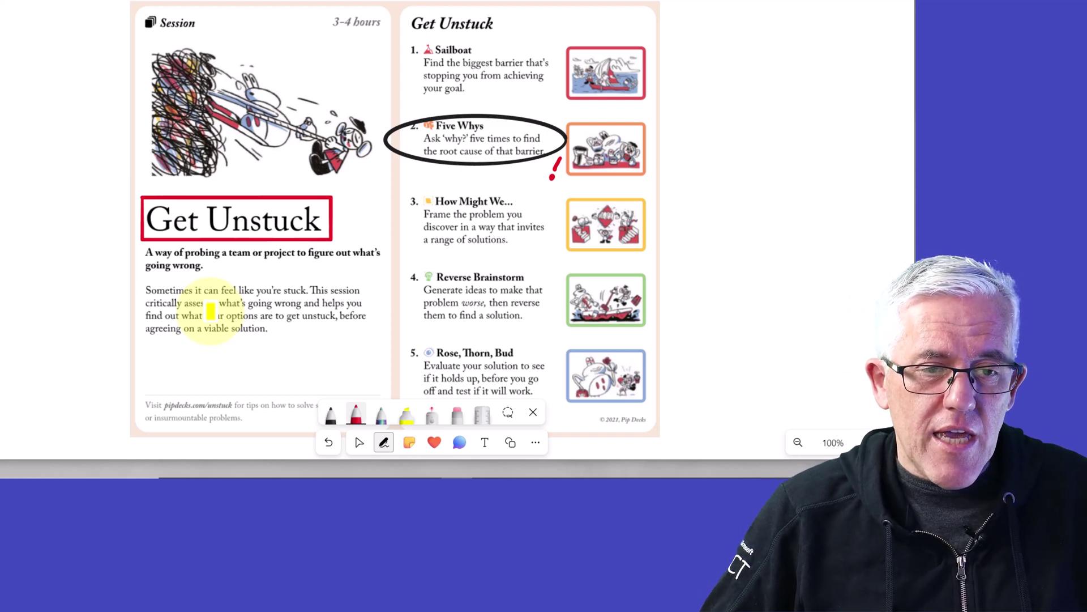
pyautogui.rightClick(210, 311)
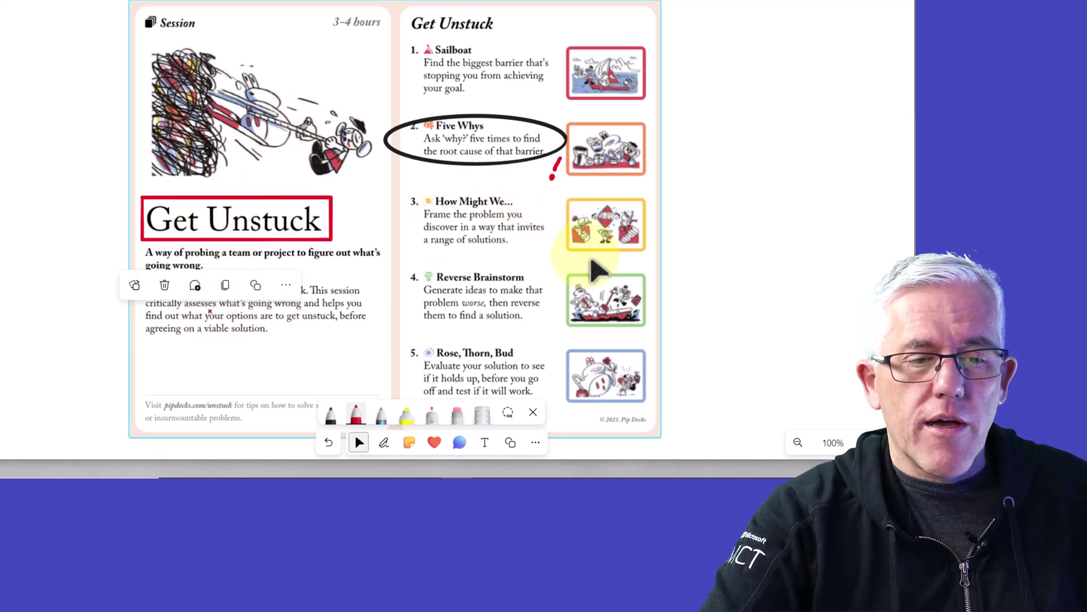
pyautogui.click(682, 247)
pyautogui.moveTo(683, 247); pyautogui.dragTo(663, 238)
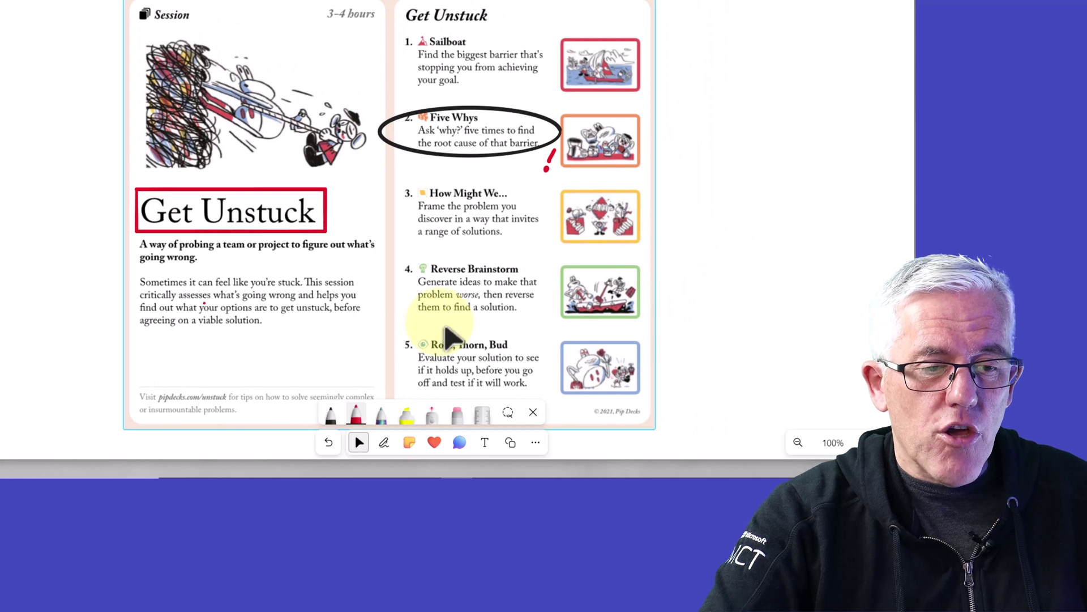
# Erase the red box around the Get Unstuck title and circle Rose, Thorn, Bud in black
pyautogui.hotkey('alt', 'w')
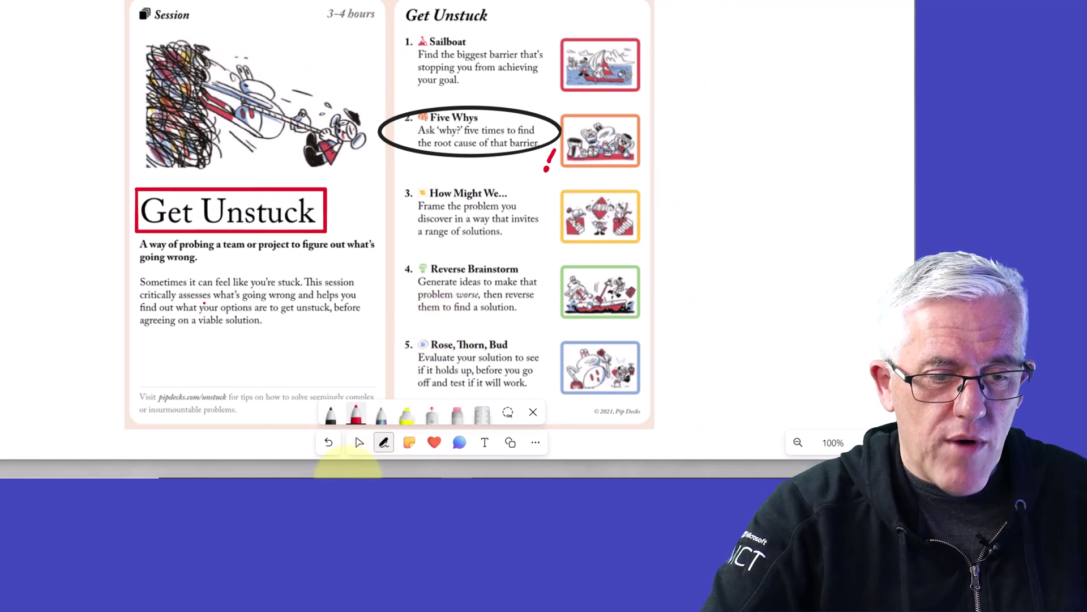
pyautogui.click(457, 413)
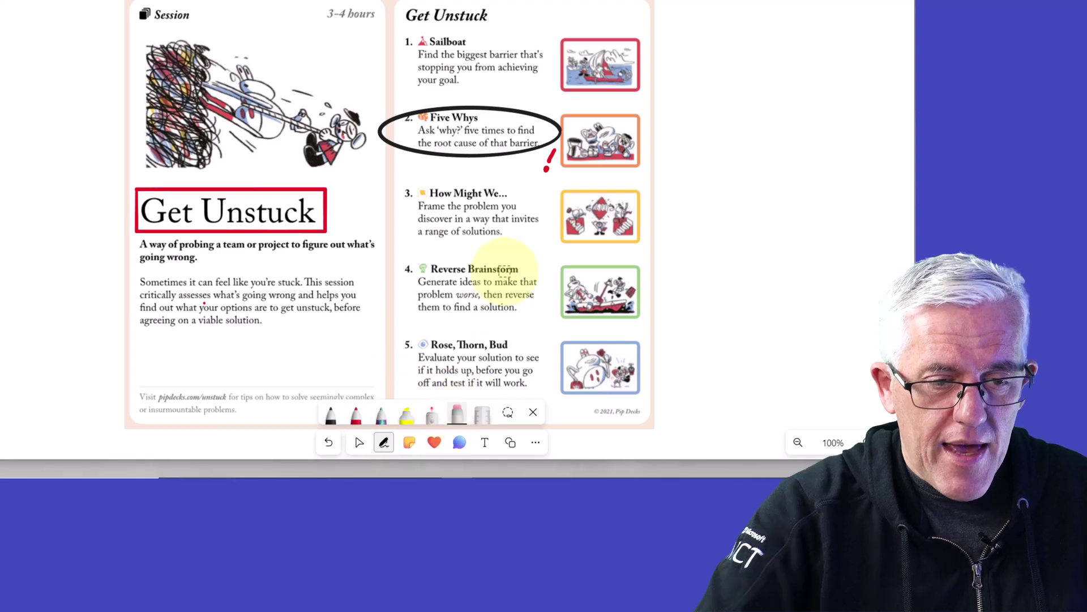
pyautogui.rightClick(844, 11)
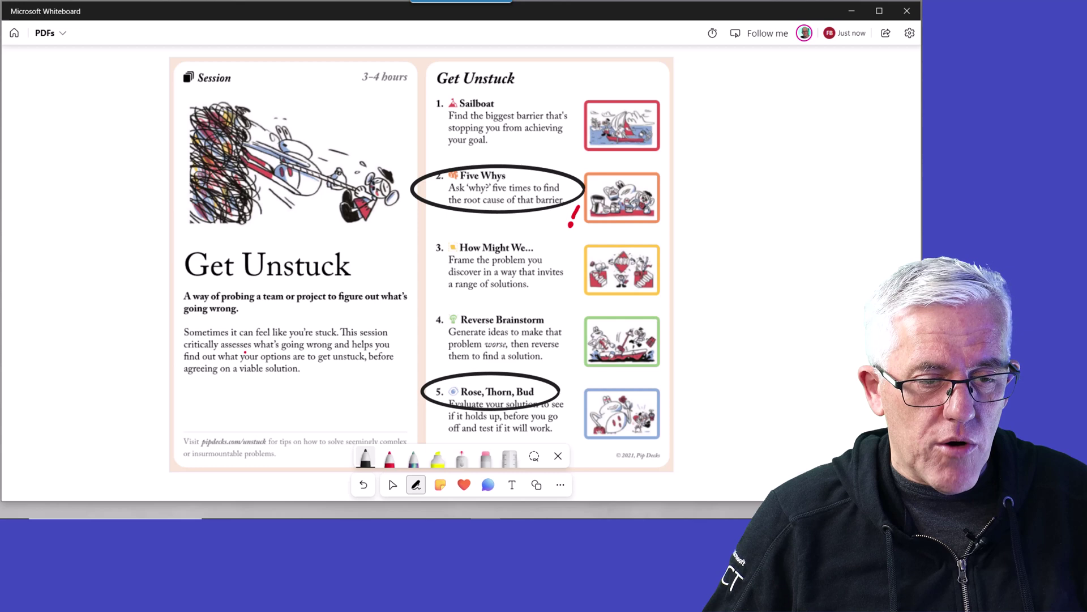
# Erase the black circle around Five Whys and the red exclamation mark beside it
pyautogui.click(485, 456)
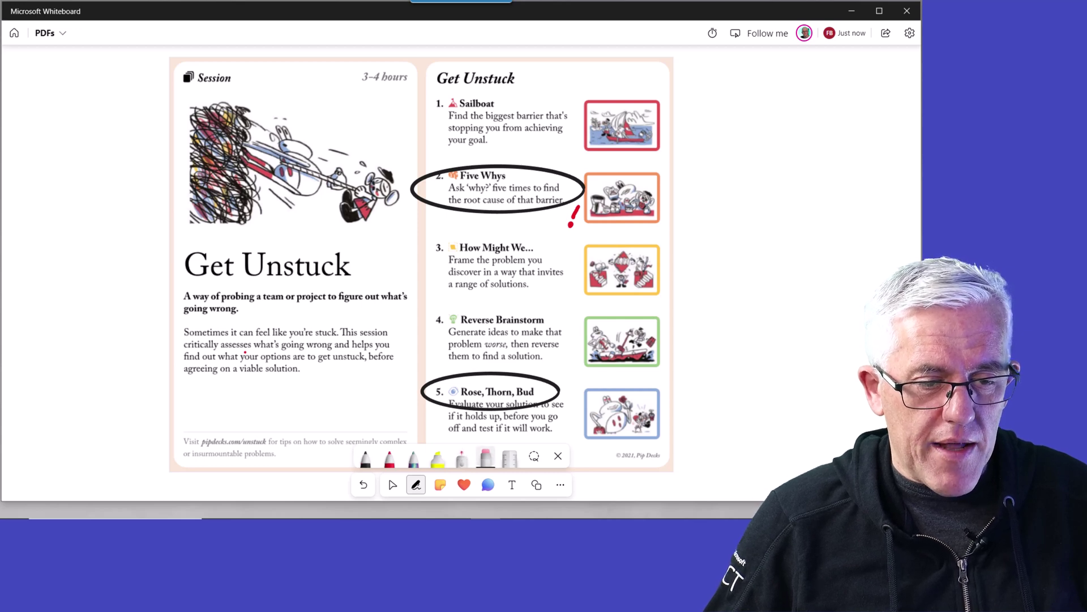
pyautogui.click(485, 456)
pyautogui.moveTo(523, 211)
pyautogui.mouseDown()
pyautogui.moveTo(512, 213)
pyautogui.moveTo(560, 165)
pyautogui.moveTo(431, 193)
pyautogui.moveTo(512, 214)
pyautogui.moveTo(552, 208)
pyautogui.mouseUp()
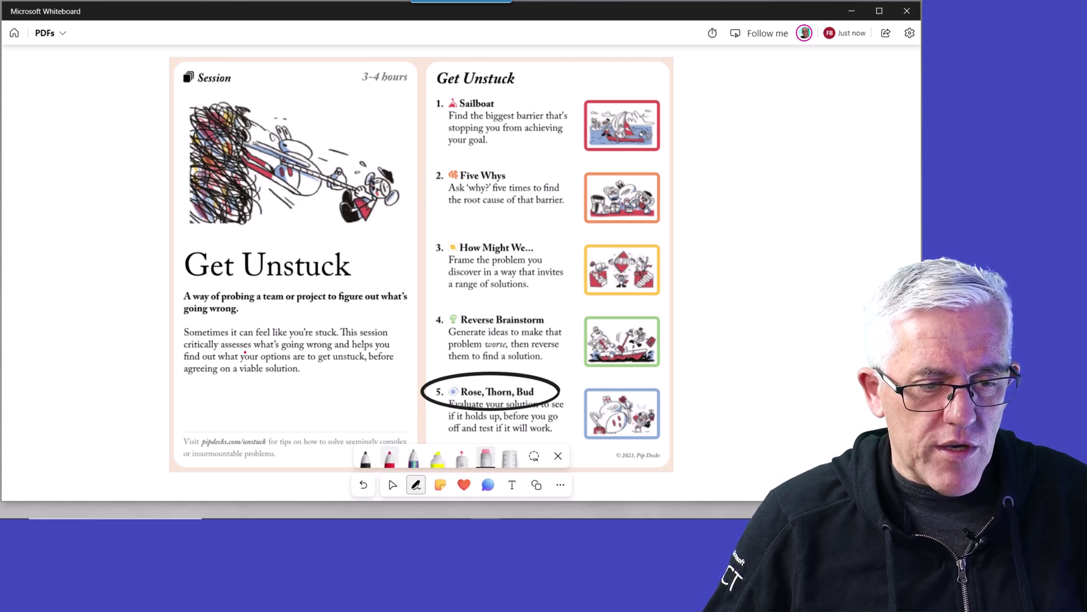
# Mark the Rose, Thorn, Bud heading with the yellow highlighter
pyautogui.moveTo(459, 393); pyautogui.dragTo(536, 403)
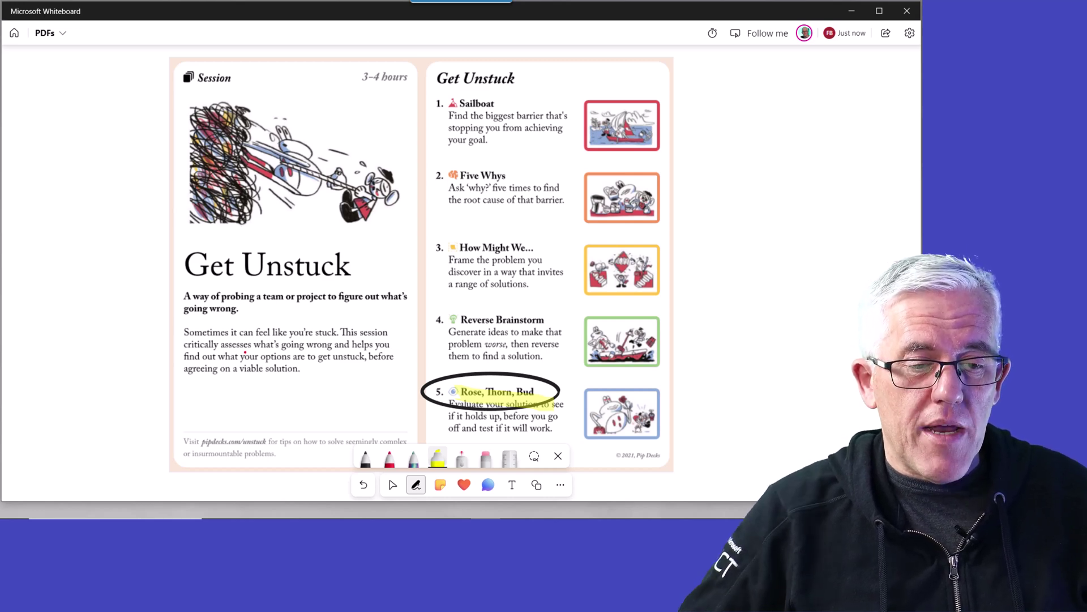
# Insert the image 5-Free-WordPress-Plugins-To-Supercharge-Email-Subscribers from the _Logo Source folder in Dropbox onto the board
pyautogui.click(561, 490)
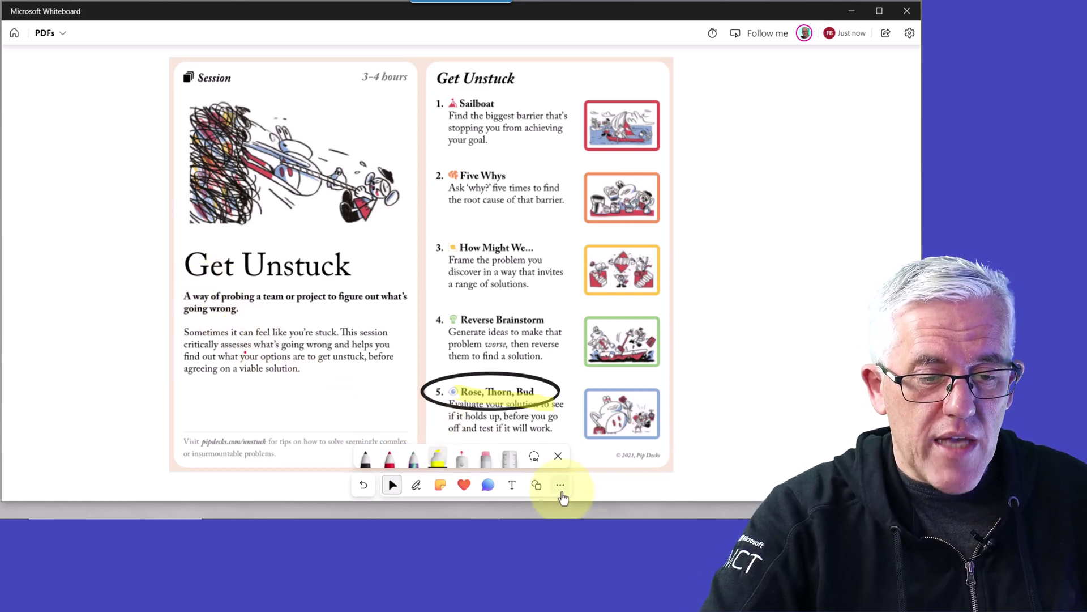
pyautogui.click(561, 487)
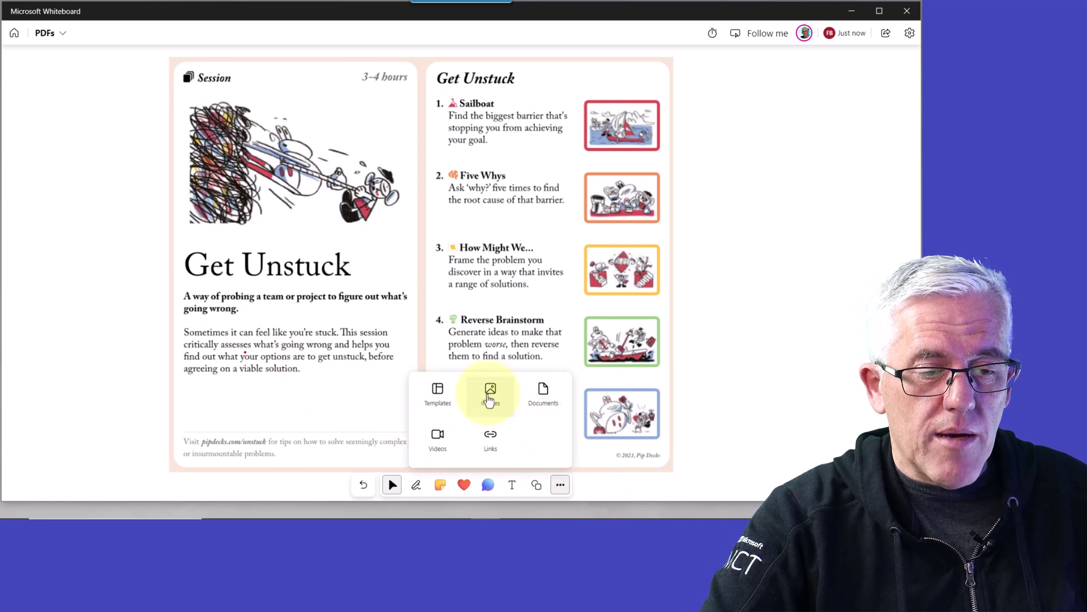
pyautogui.click(490, 400)
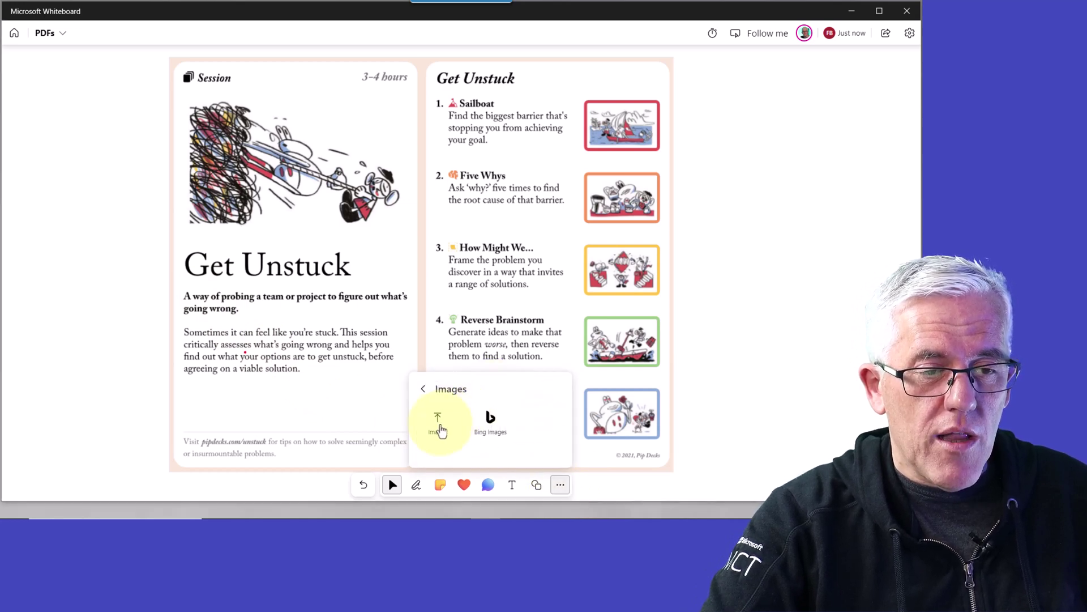
pyautogui.click(438, 425)
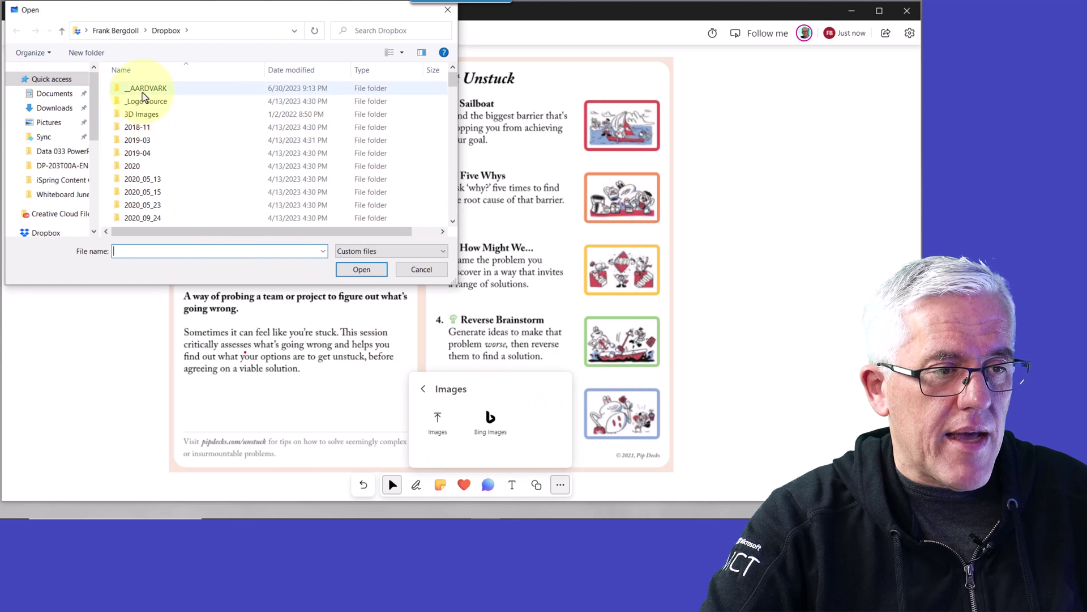
pyautogui.click(143, 93)
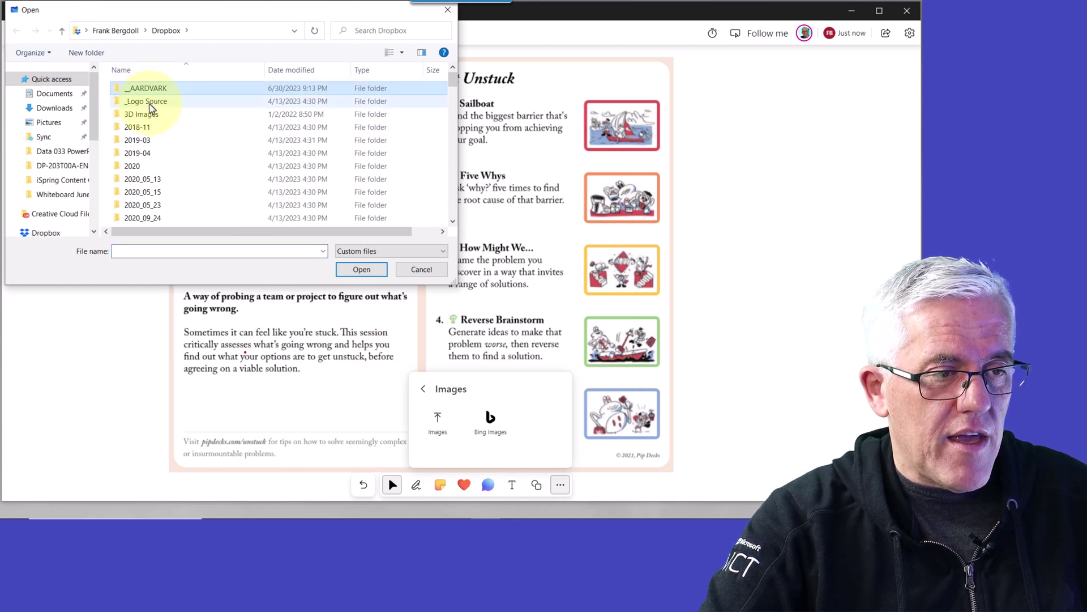
pyautogui.doubleClick(150, 103)
pyautogui.click(136, 105)
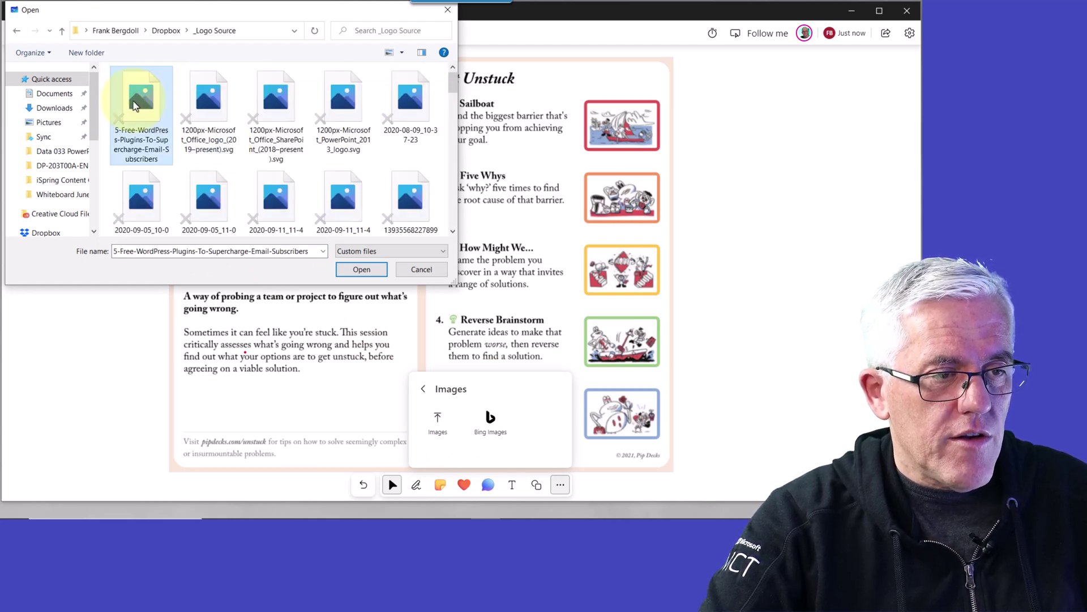
pyautogui.press('Return')
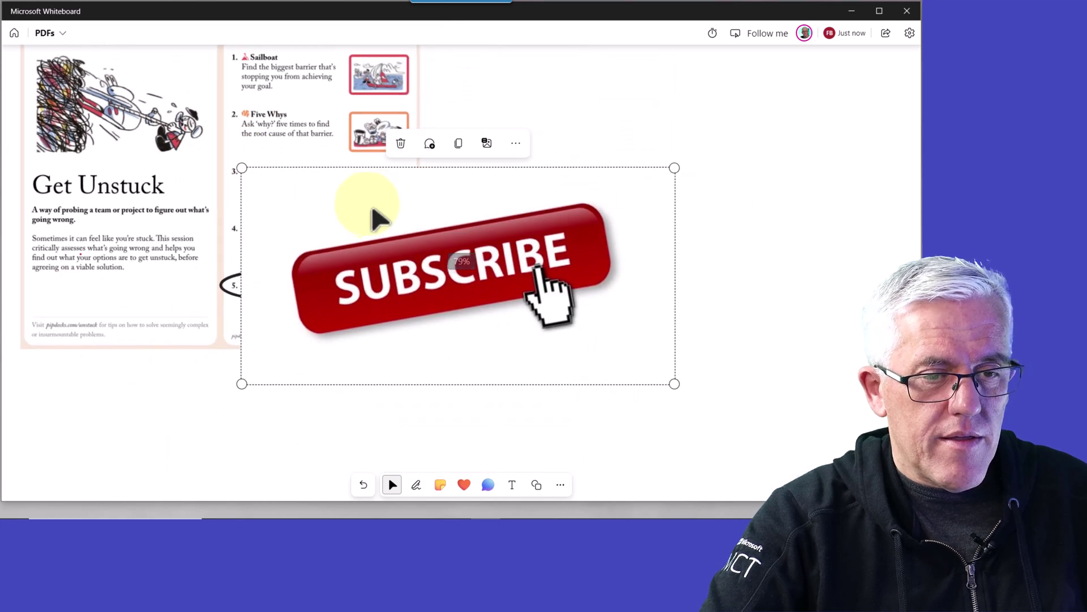
# Move the Subscribe image into the empty space to the right of the PDF page and deselect it
pyautogui.moveTo(374, 215); pyautogui.dragTo(589, 263)
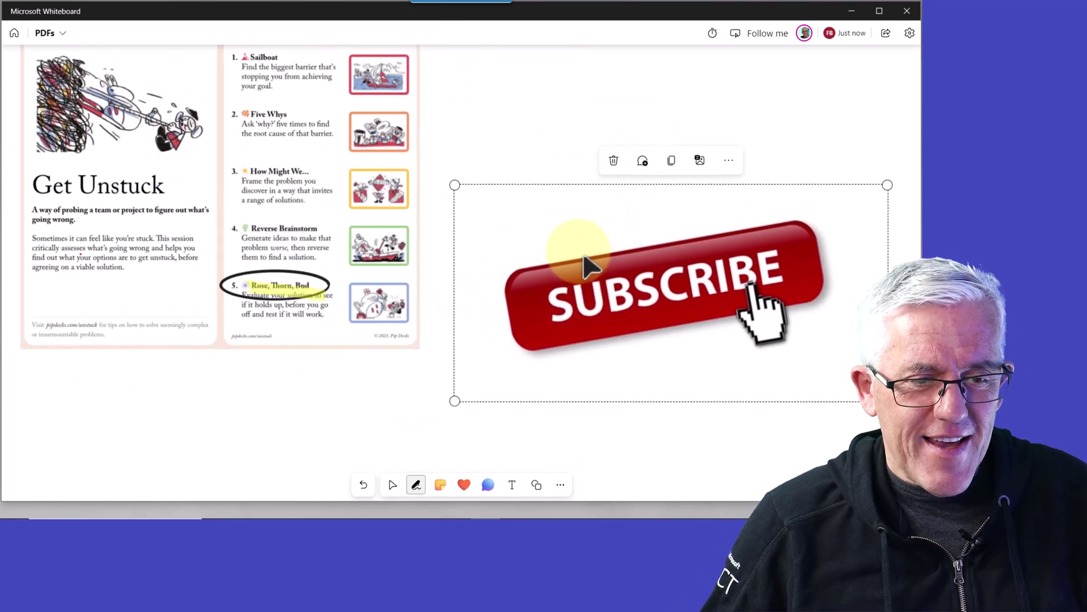
pyautogui.press('Escape')
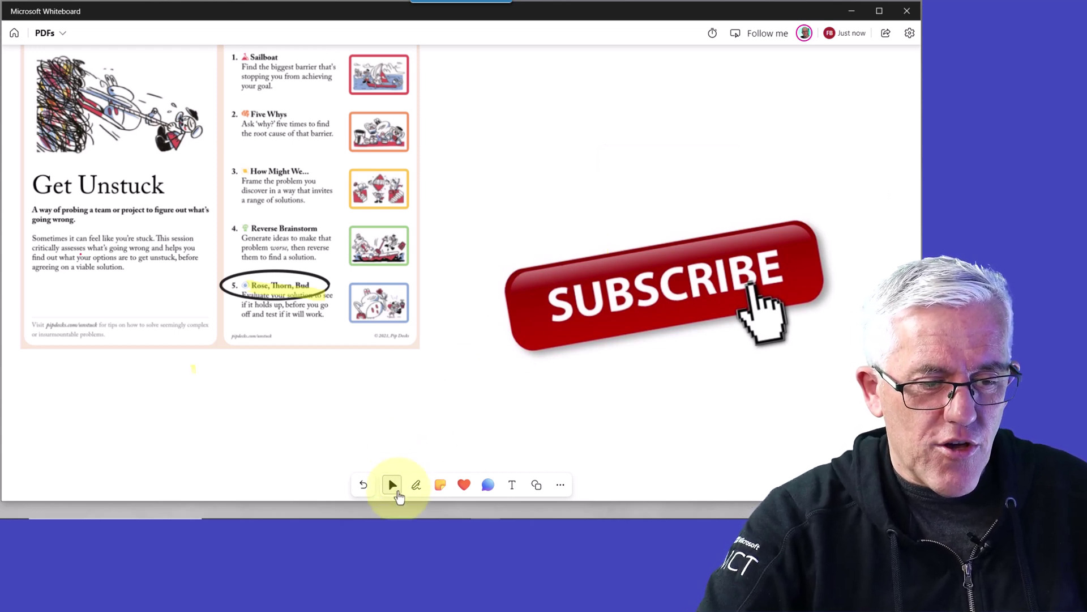
# Highlight the word SUBSCRIBE on the image with the yellow highlighter
pyautogui.click(416, 484)
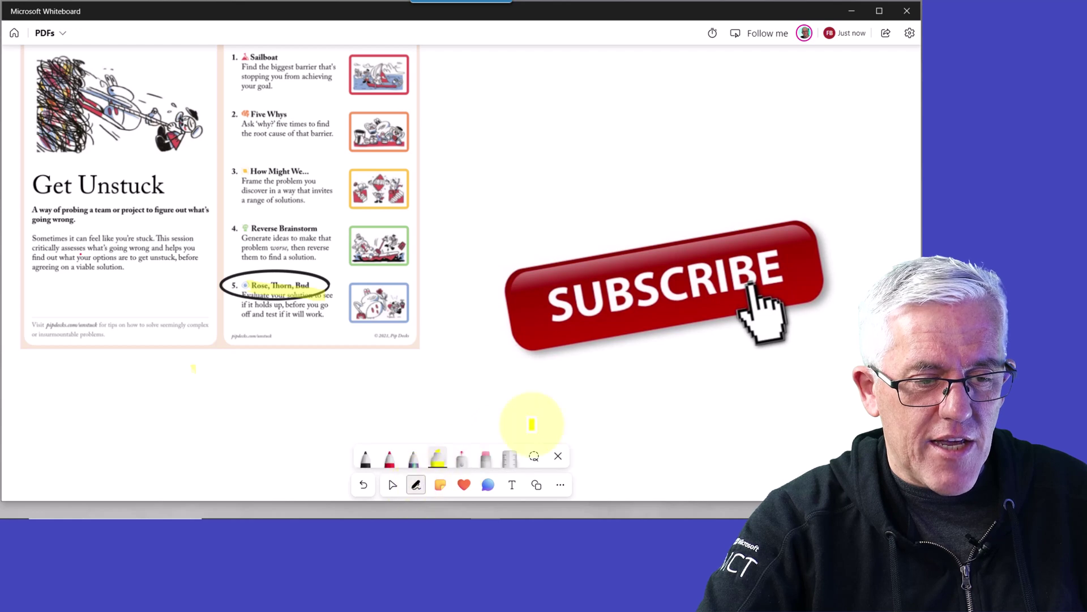
pyautogui.click(436, 461)
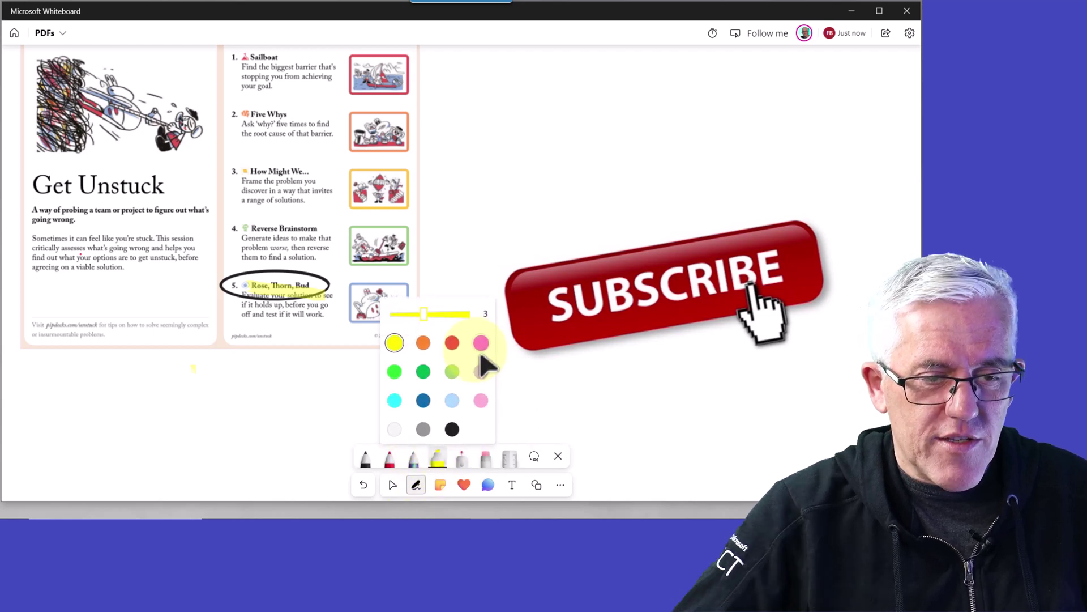
pyautogui.press('ctrl')
pyautogui.moveTo(554, 266)
pyautogui.mouseDown()
pyautogui.moveTo(631, 263)
pyautogui.moveTo(675, 289)
pyautogui.moveTo(809, 300)
pyautogui.mouseUp()
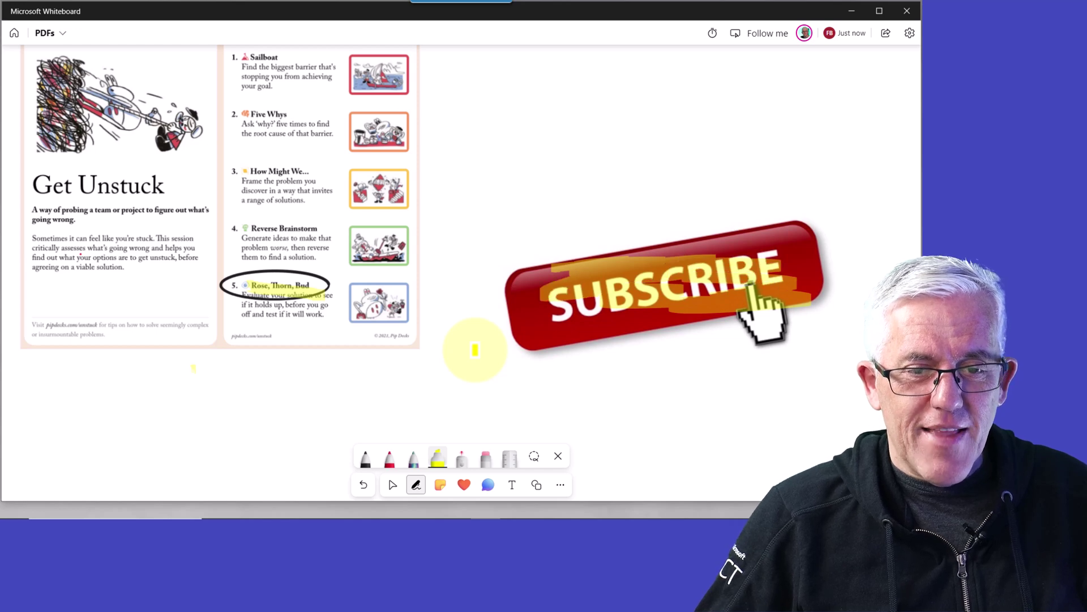